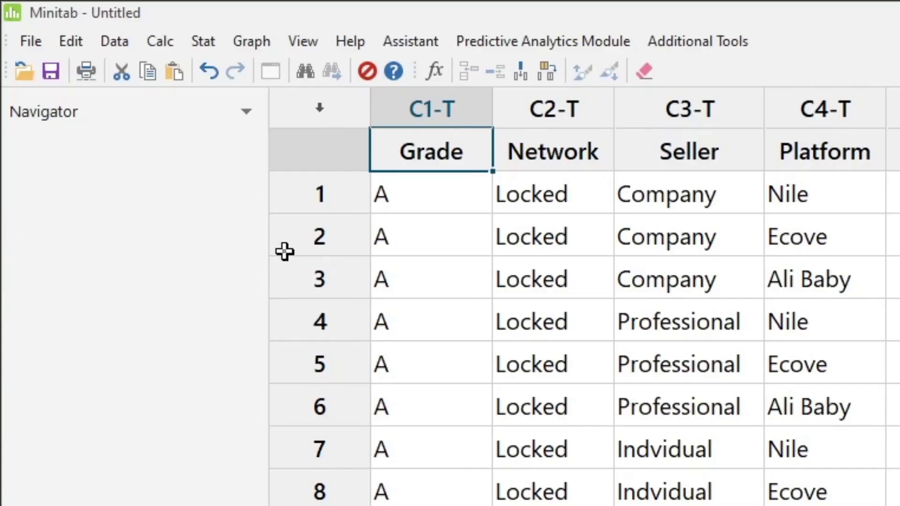
# Create a Main Effects Plot with Price as the response and columns C1–C4 (Grade–Platform) as factors.
pyautogui.click(215, 44)
pyautogui.moveTo(226, 119)
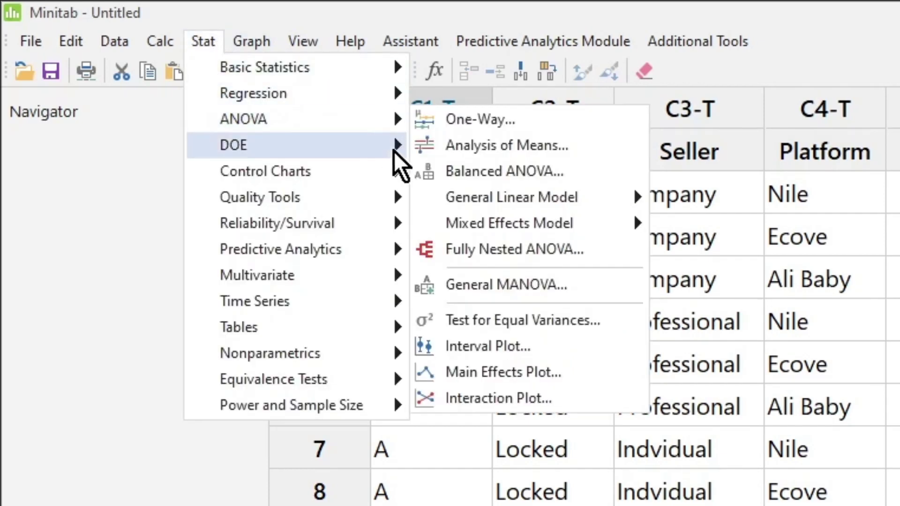
pyautogui.click(564, 377)
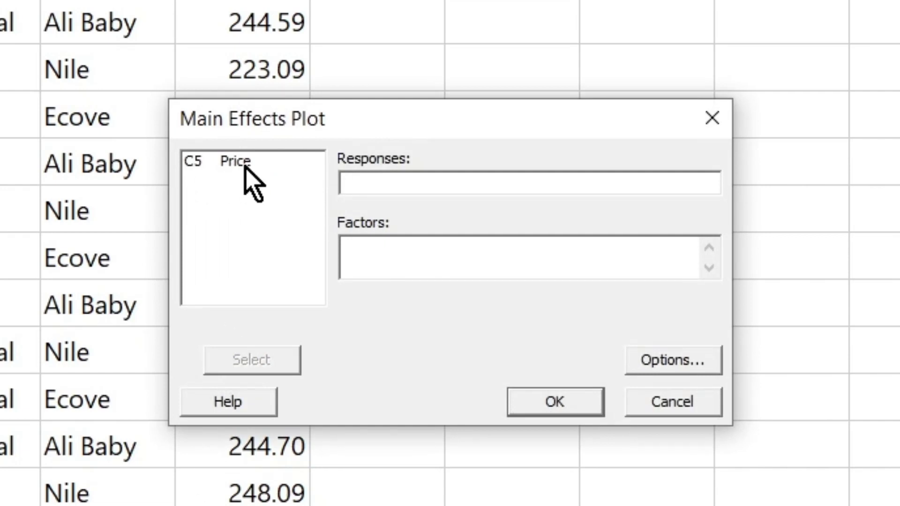
pyautogui.doubleClick(242, 164)
pyautogui.click(370, 251)
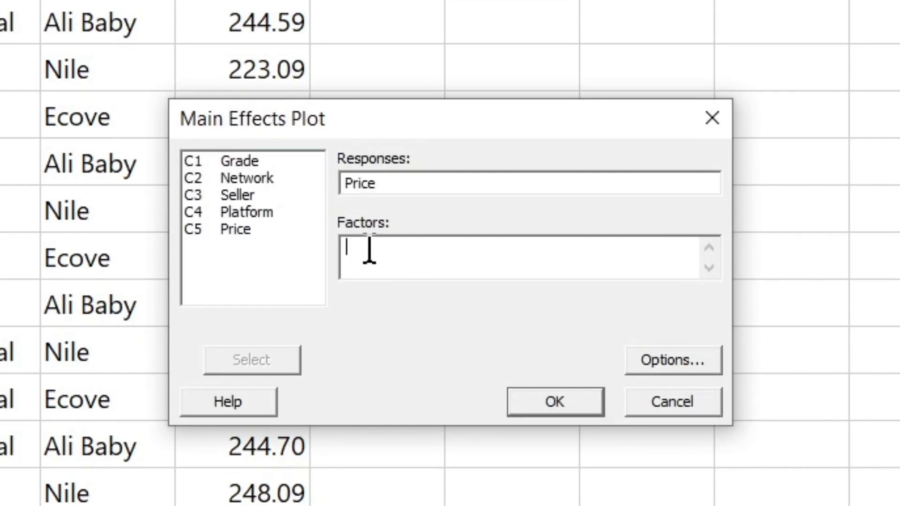
pyautogui.moveTo(259, 161); pyautogui.dragTo(267, 217)
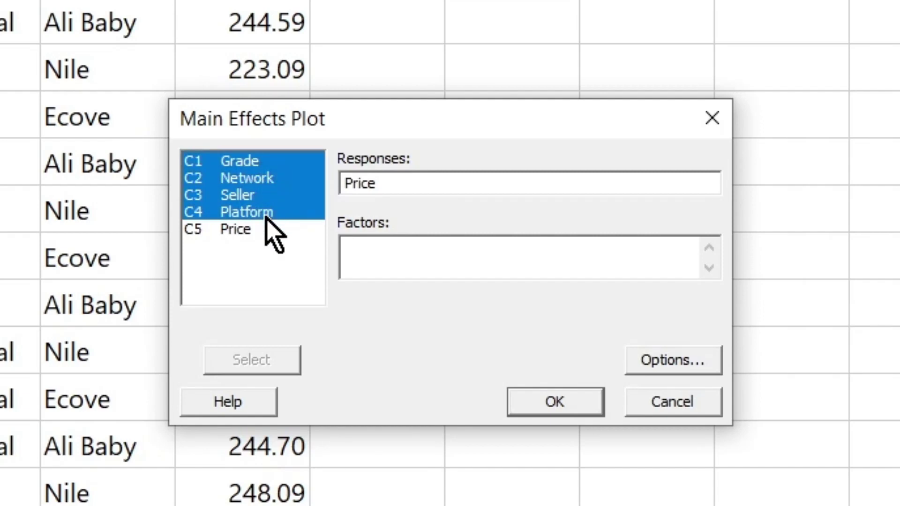
pyautogui.click(261, 360)
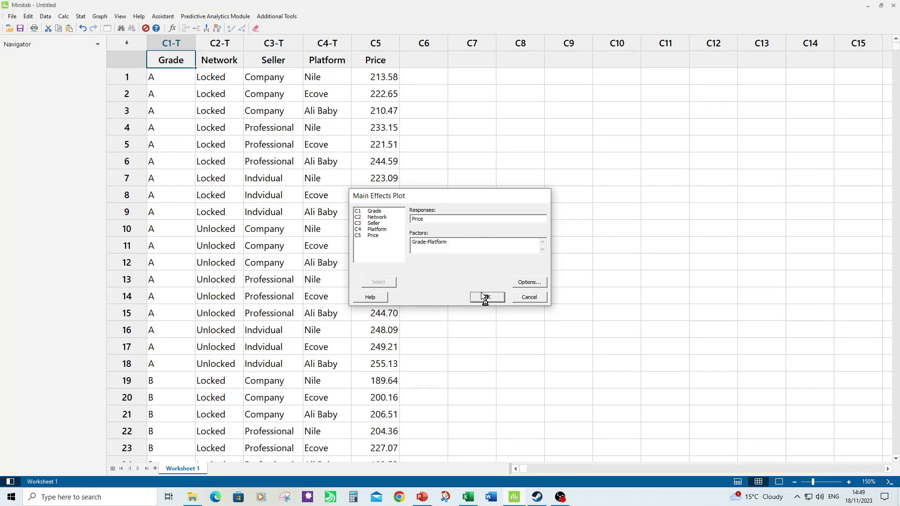
pyautogui.click(546, 402)
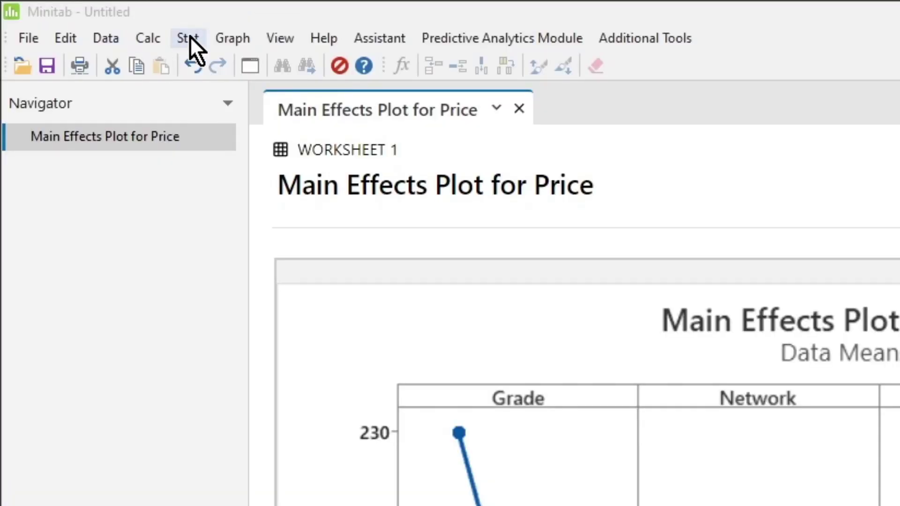
# Create an Interaction Plot with Price as the response and C1–C4 (Grade–Platform) as factors.
pyautogui.click(189, 39)
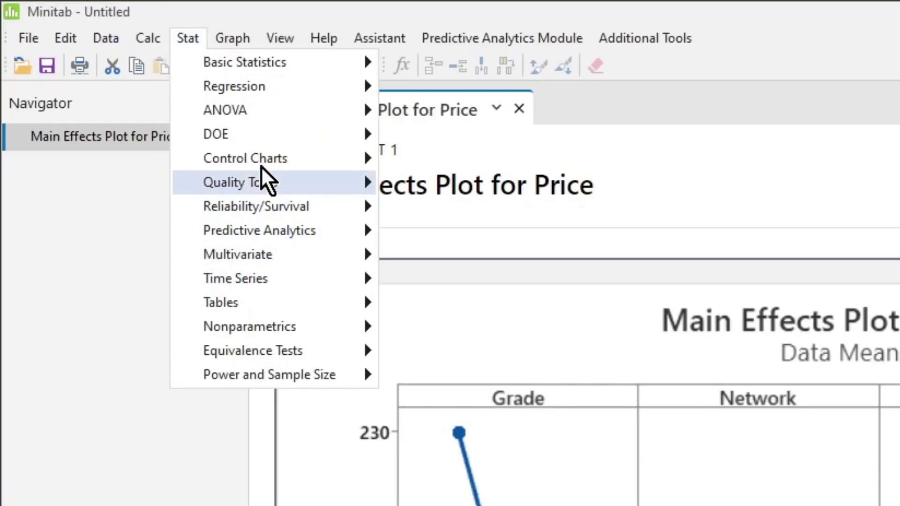
pyautogui.moveTo(279, 107)
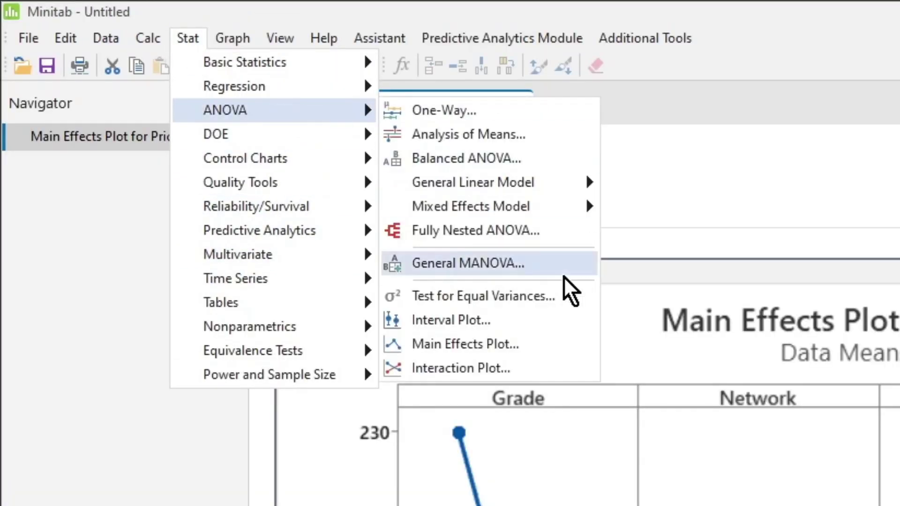
pyautogui.click(533, 377)
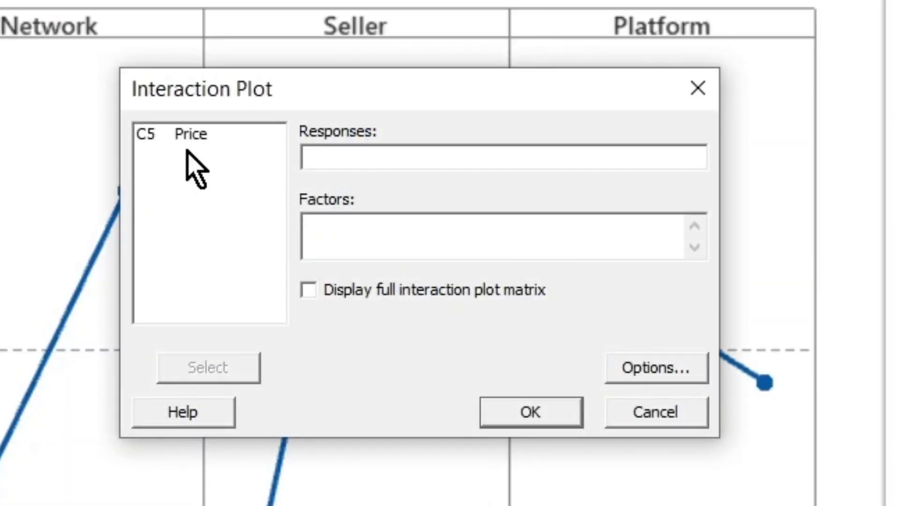
pyautogui.doubleClick(176, 134)
pyautogui.click(401, 229)
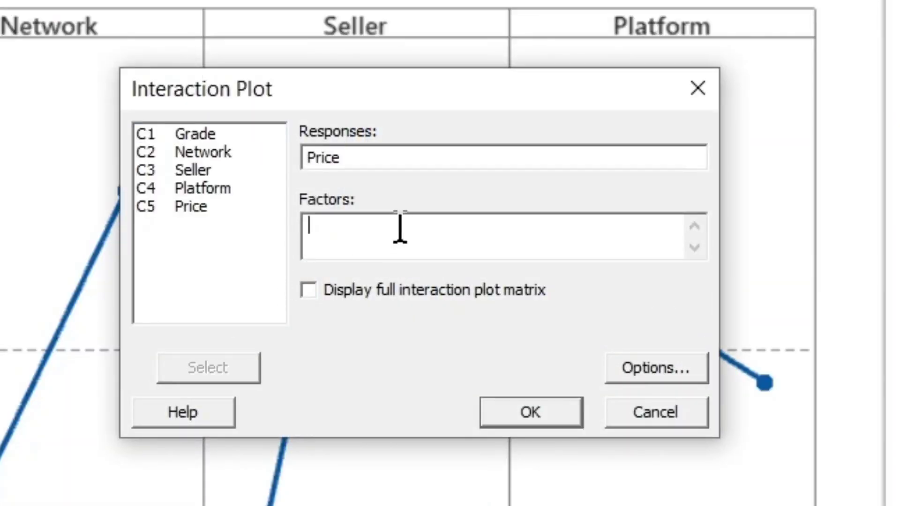
pyautogui.moveTo(197, 134); pyautogui.dragTo(196, 190)
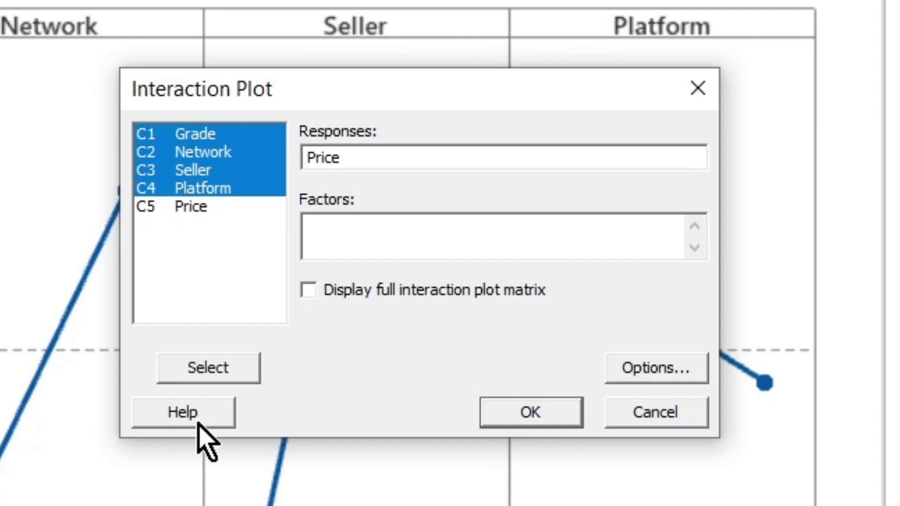
pyautogui.click(220, 368)
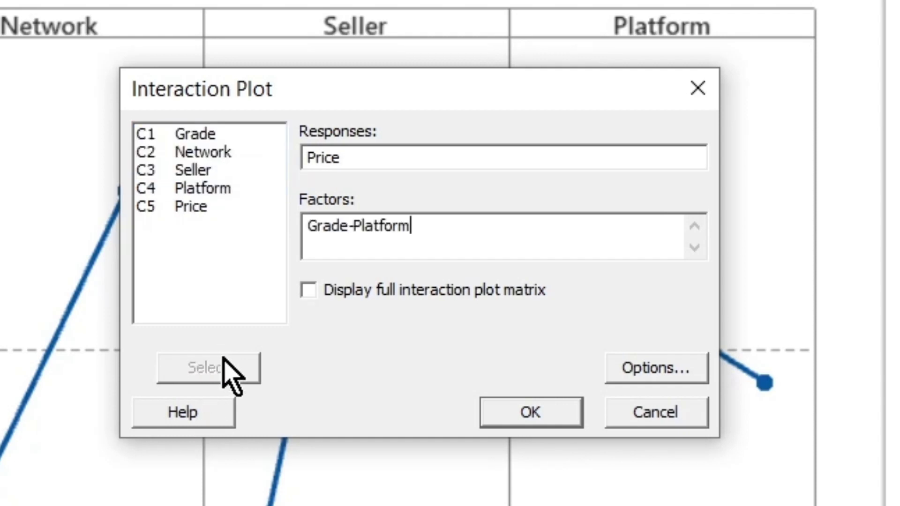
pyautogui.click(496, 411)
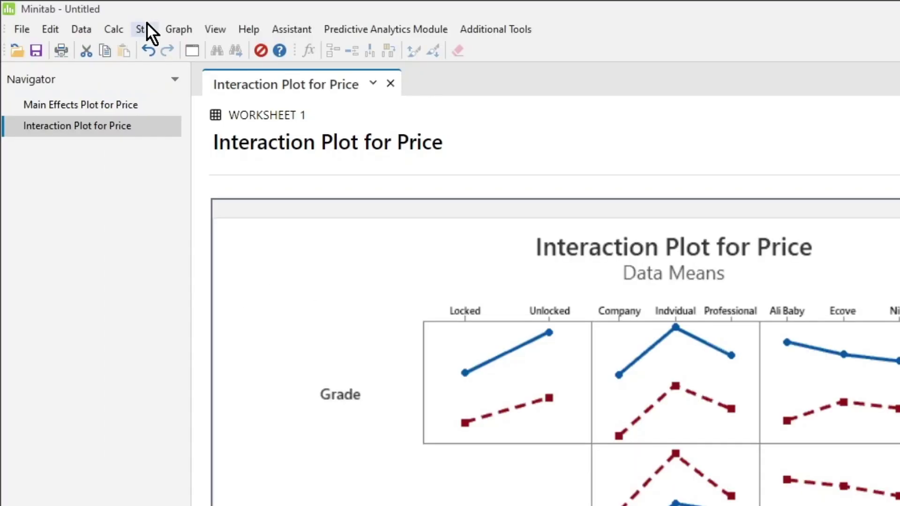
pyautogui.click(81, 16)
# Create a Multi-Vari Chart of Price with factors 1–4 set to Seller, Platform, Grade and Network.
pyautogui.moveTo(179, 143)
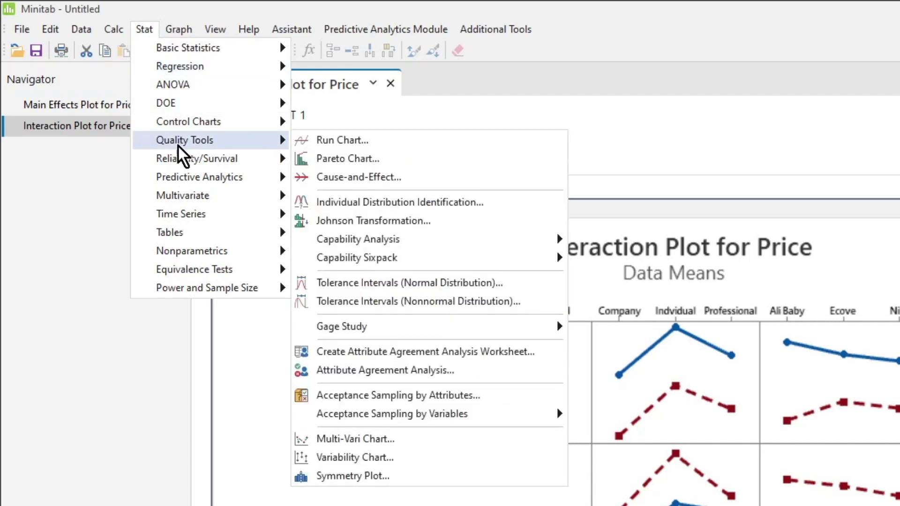
pyautogui.click(463, 443)
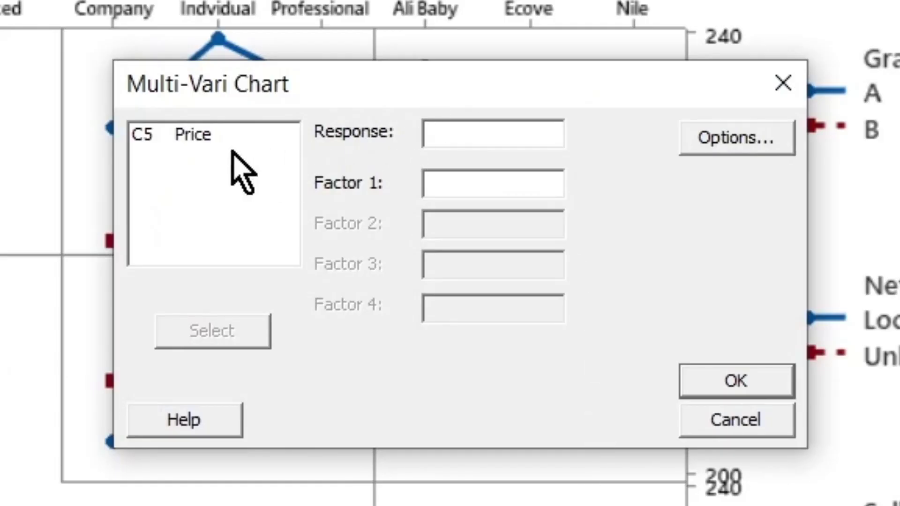
pyautogui.doubleClick(192, 136)
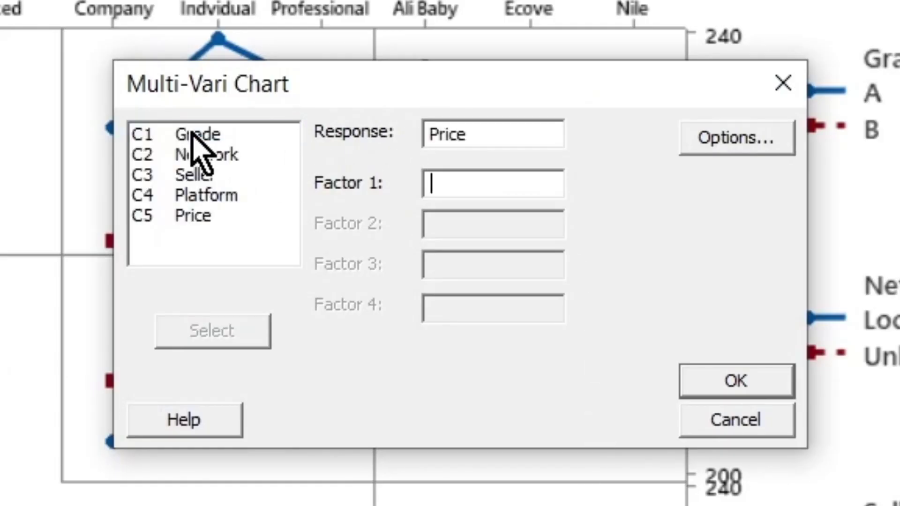
pyautogui.click(192, 135)
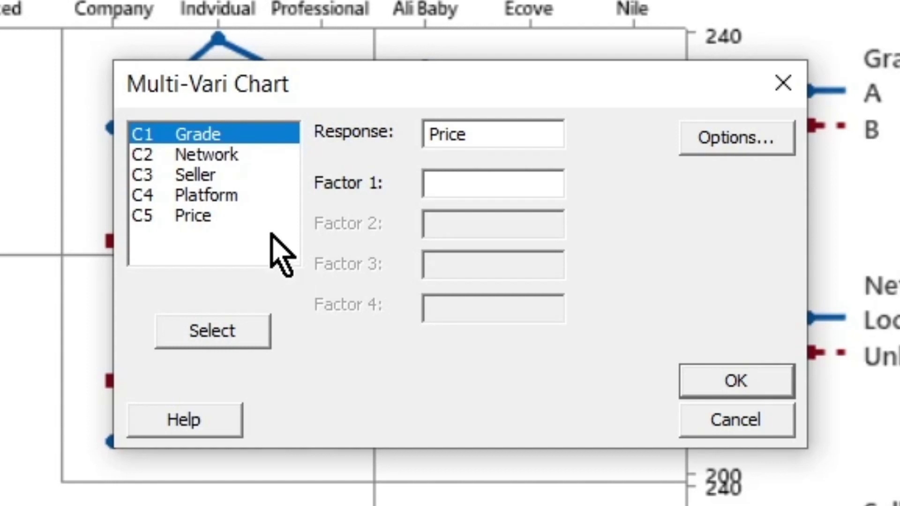
pyautogui.doubleClick(191, 177)
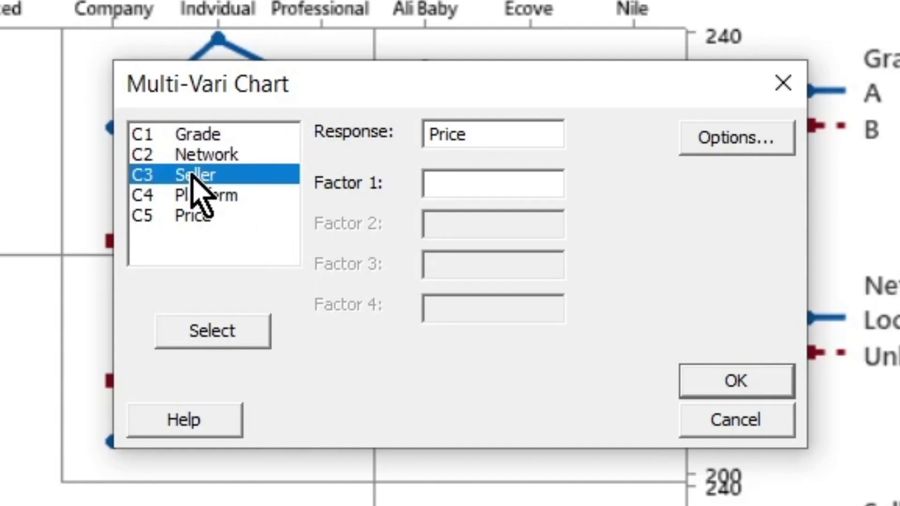
pyautogui.doubleClick(236, 194)
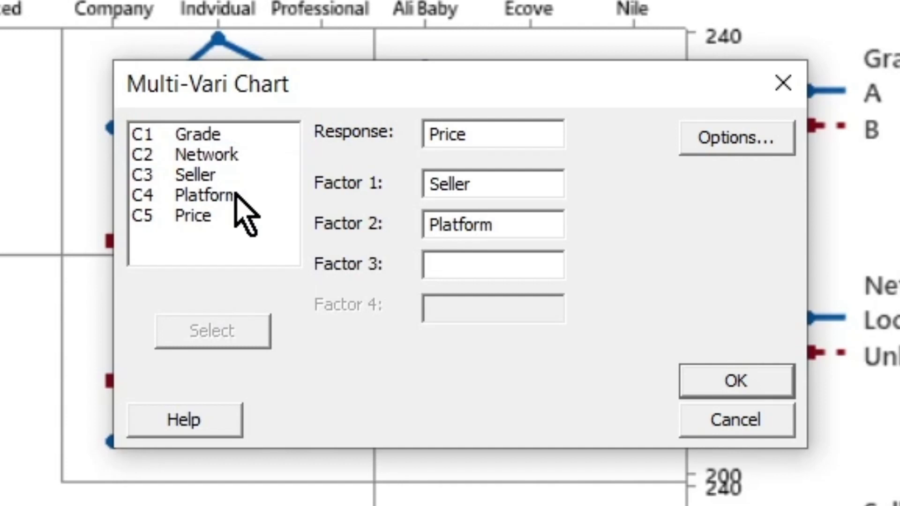
pyautogui.doubleClick(216, 134)
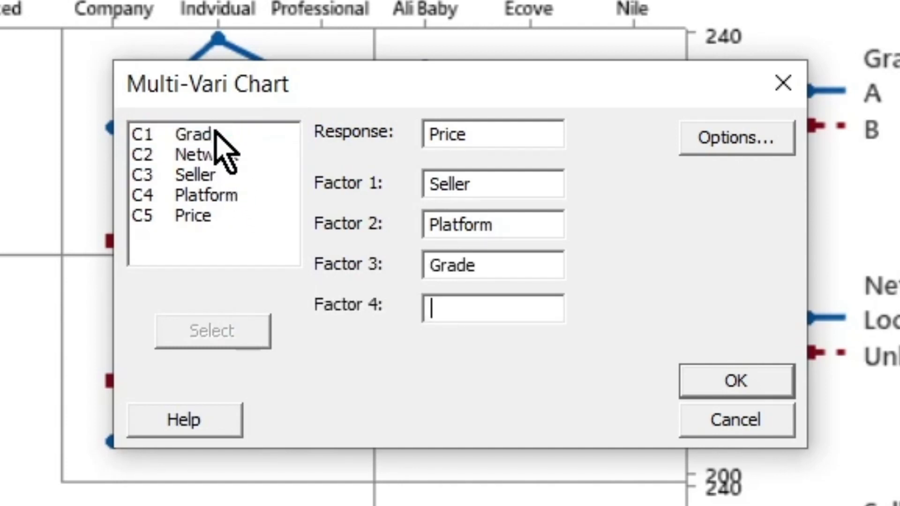
pyautogui.click(217, 154)
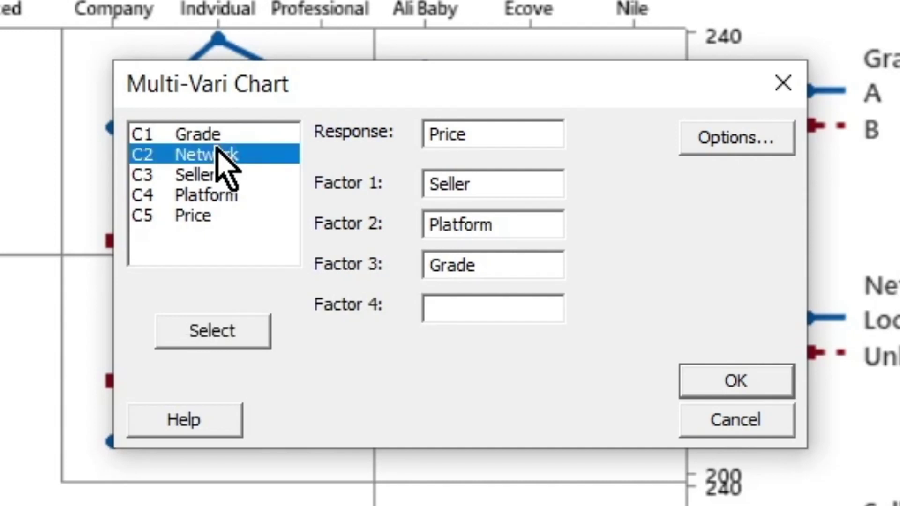
pyautogui.doubleClick(217, 153)
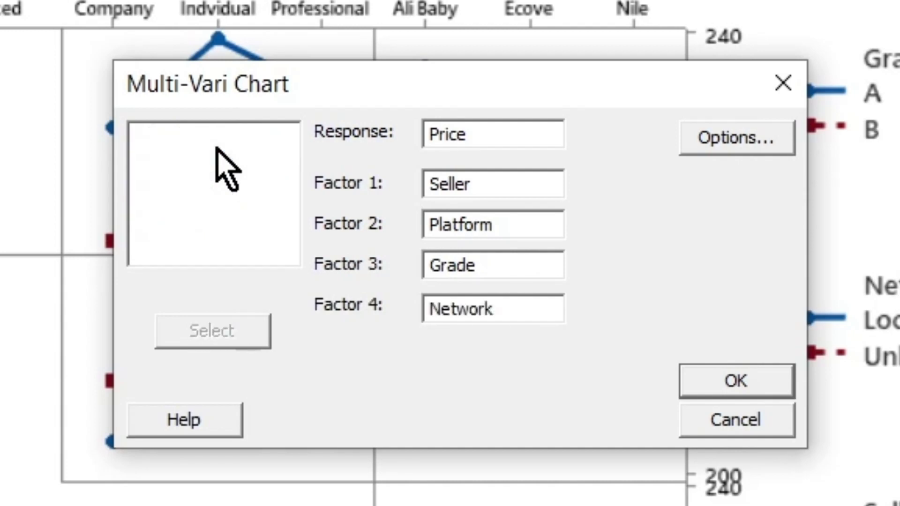
pyautogui.click(735, 381)
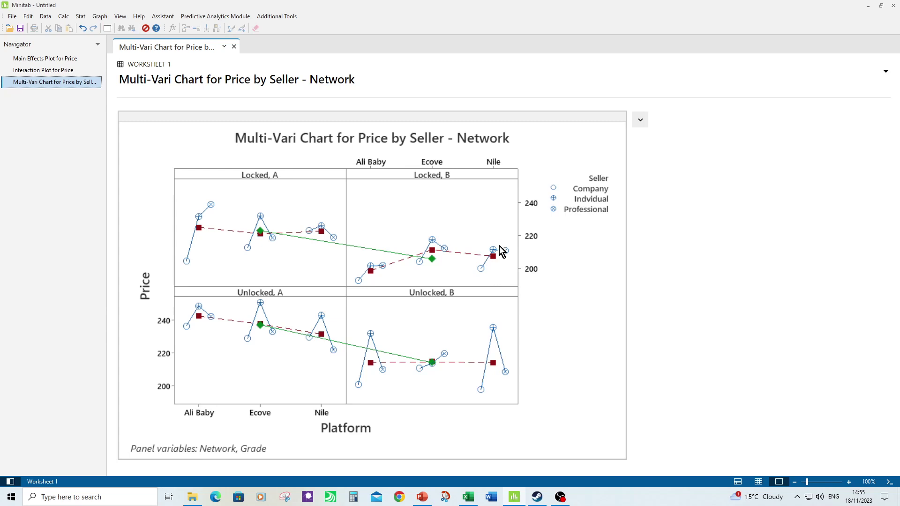
# Select the Main Effects Plot for Price in the Navigator panel.
pyautogui.click(44, 59)
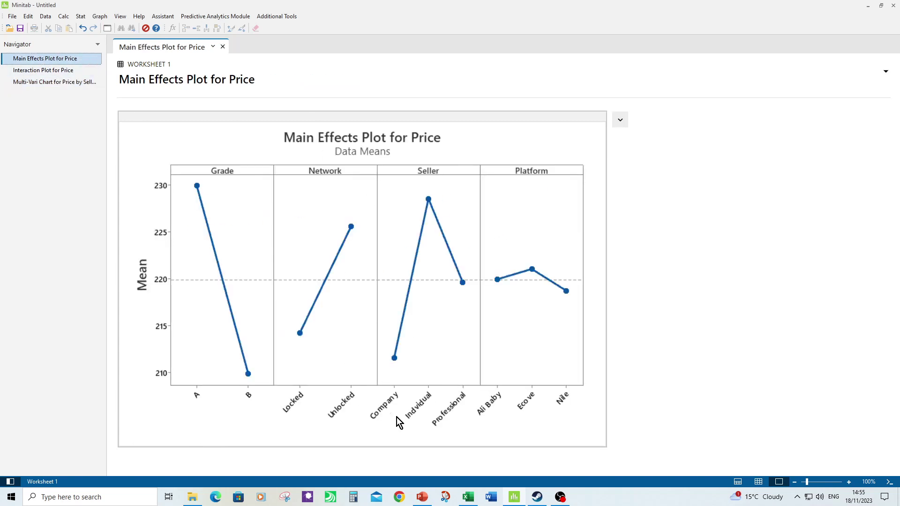
# Select the Multi-Vari Chart for Price by Seller in the Navigator panel.
pyautogui.click(69, 83)
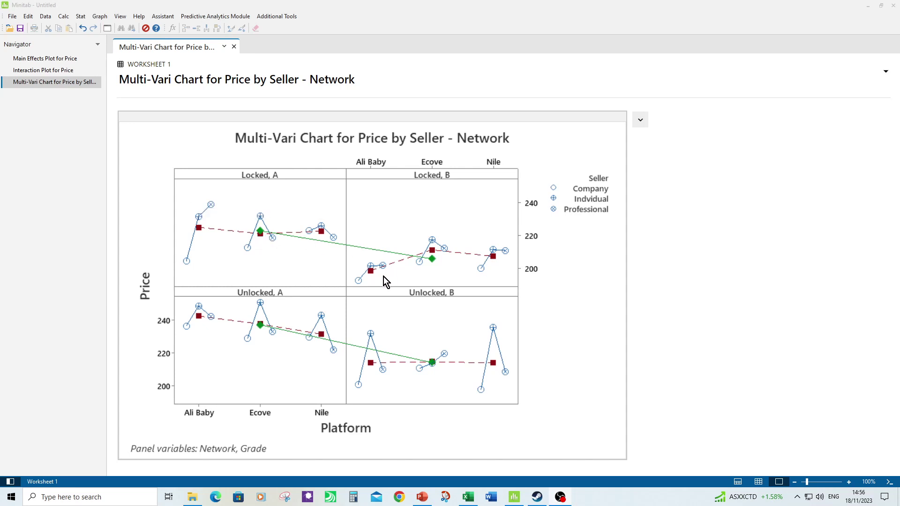
pyautogui.moveTo(493, 258)
# Read the Platform mean prices on the multi-vari chart, then open the Stat menu.
pyautogui.moveTo(261, 232)
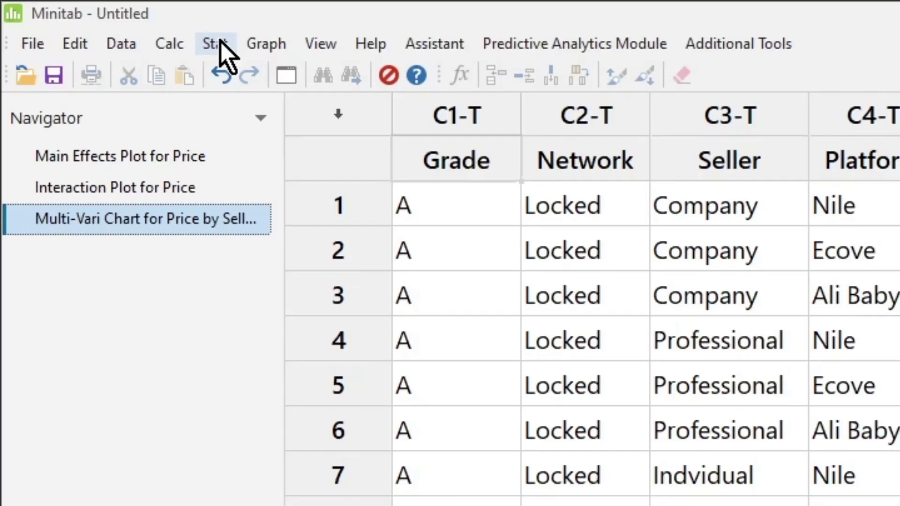
pyautogui.click(82, 16)
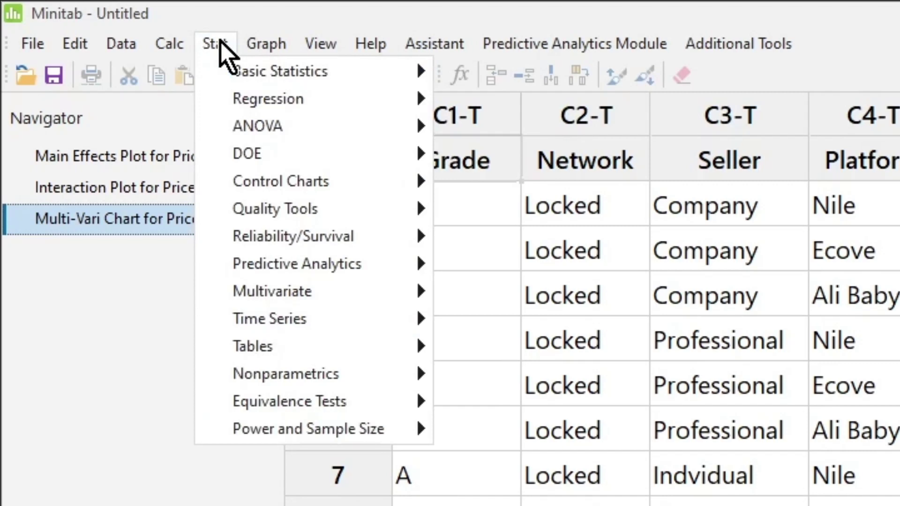
# Start a General Linear Model fit with Price as the response and Grade through Platform as factors.
pyautogui.moveTo(276, 124)
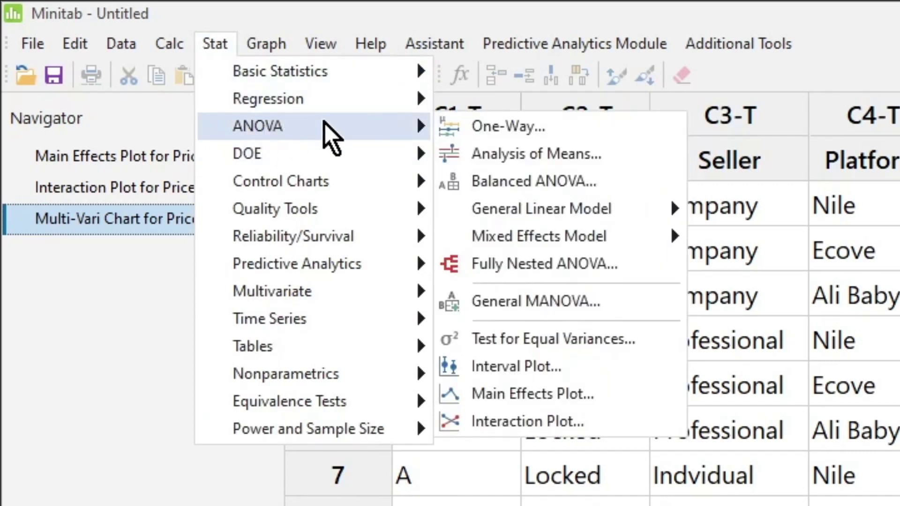
pyautogui.moveTo(633, 206)
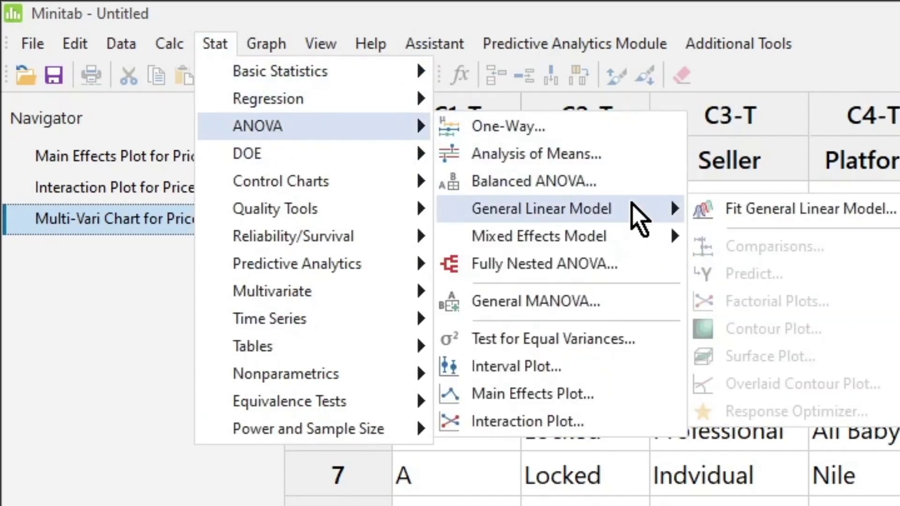
pyautogui.click(891, 204)
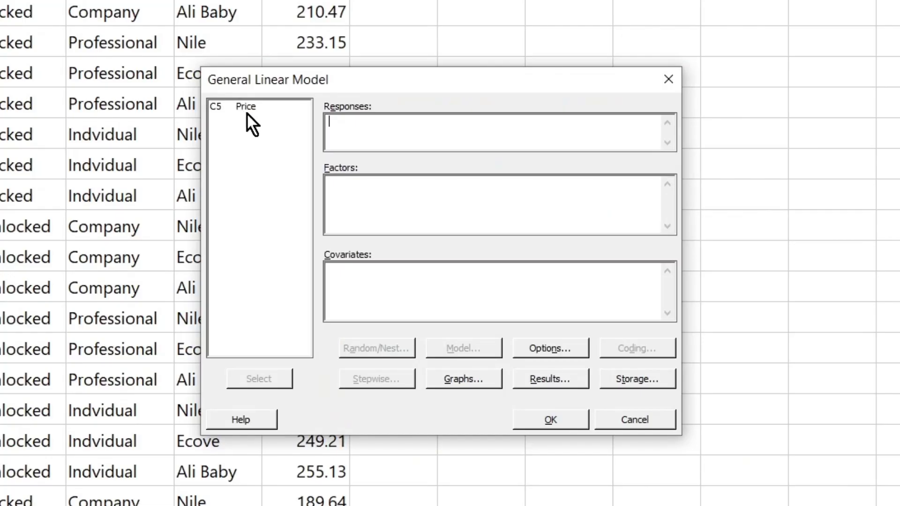
pyautogui.doubleClick(249, 111)
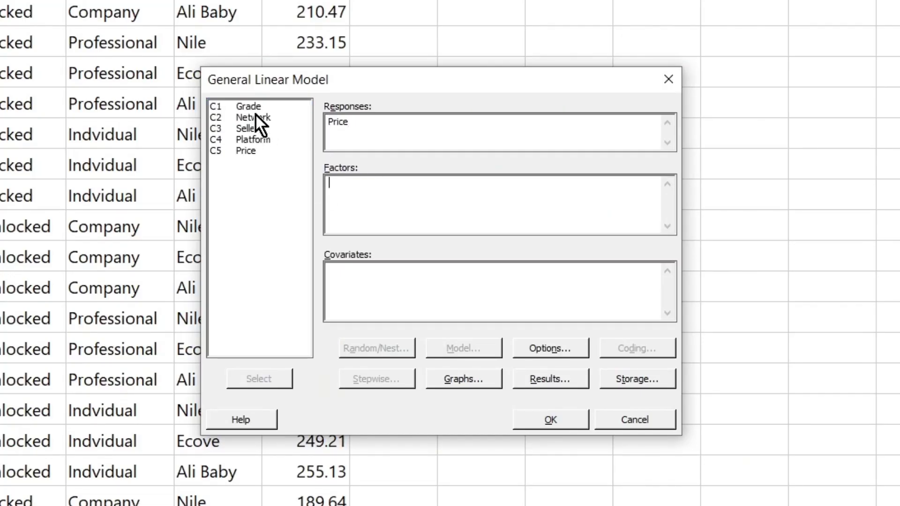
pyautogui.click(255, 107)
pyautogui.moveTo(254, 104); pyautogui.dragTo(257, 141)
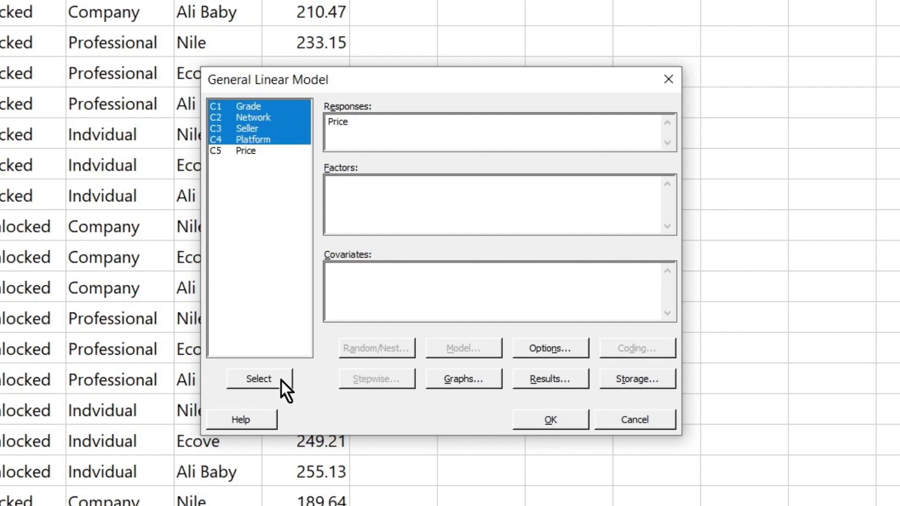
pyautogui.click(281, 379)
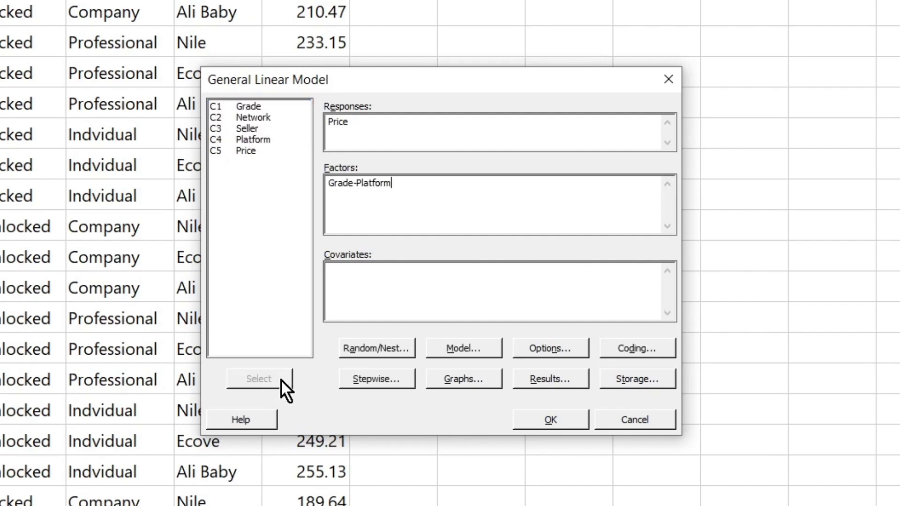
# Add all order-2 interactions of the four factors to the model terms and run it.
pyautogui.click(480, 350)
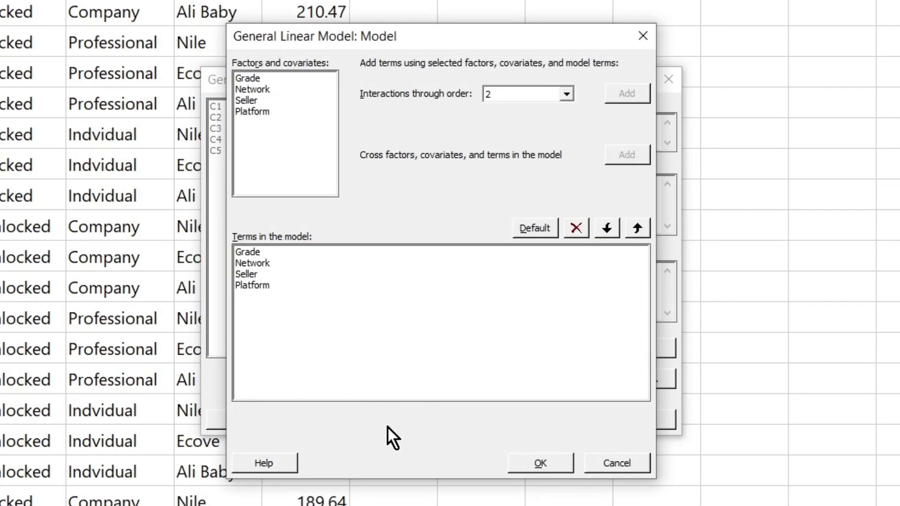
pyautogui.moveTo(250, 76); pyautogui.dragTo(253, 108)
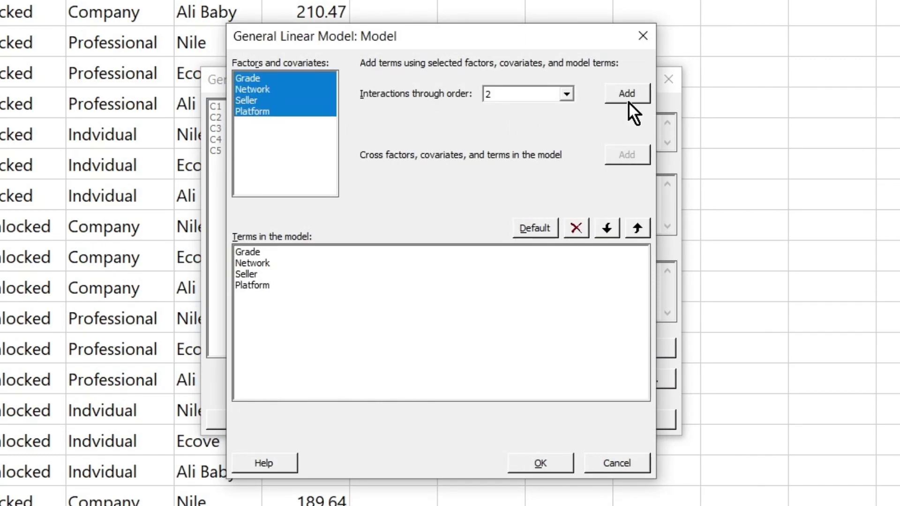
pyautogui.click(629, 93)
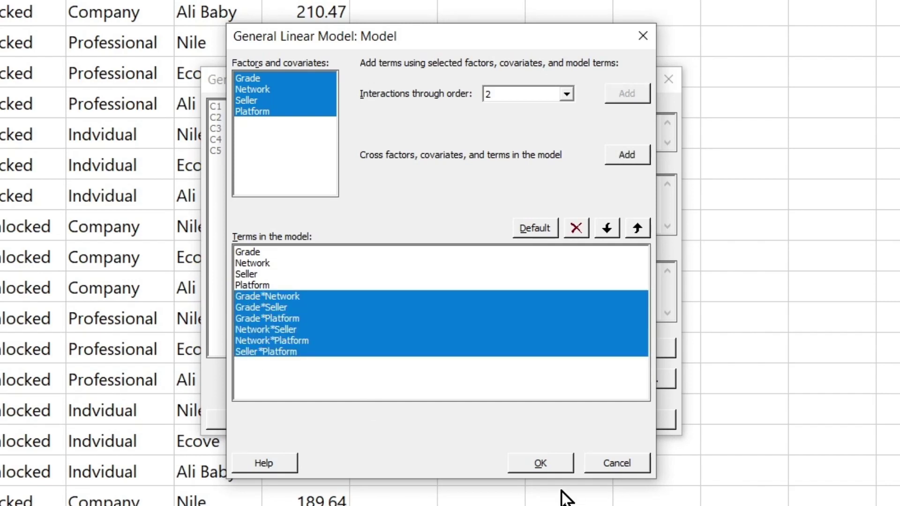
pyautogui.click(535, 463)
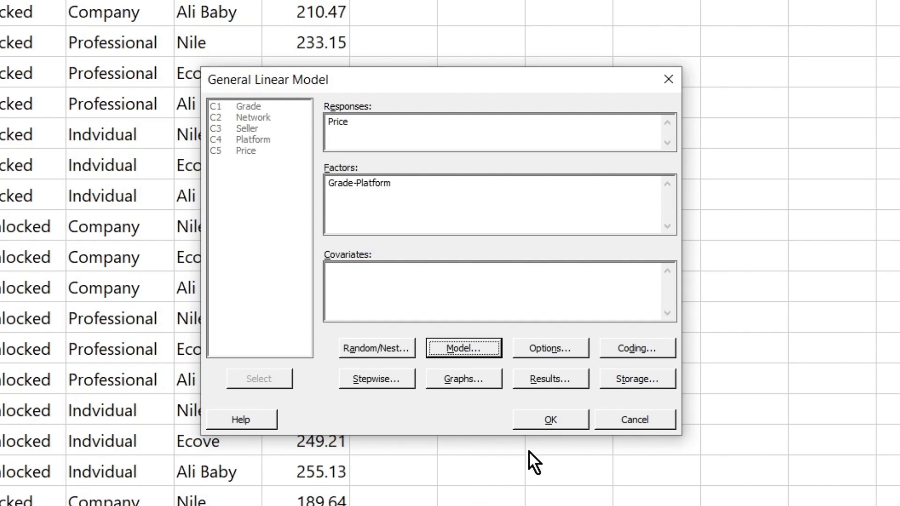
pyautogui.click(547, 423)
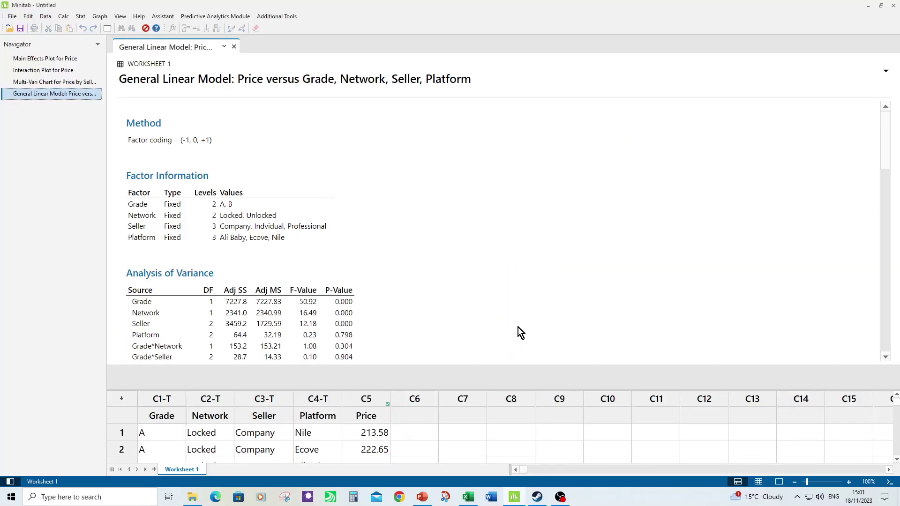
# Switch to the output-only view and scroll to the Analysis of Variance table.
pyautogui.click(783, 482)
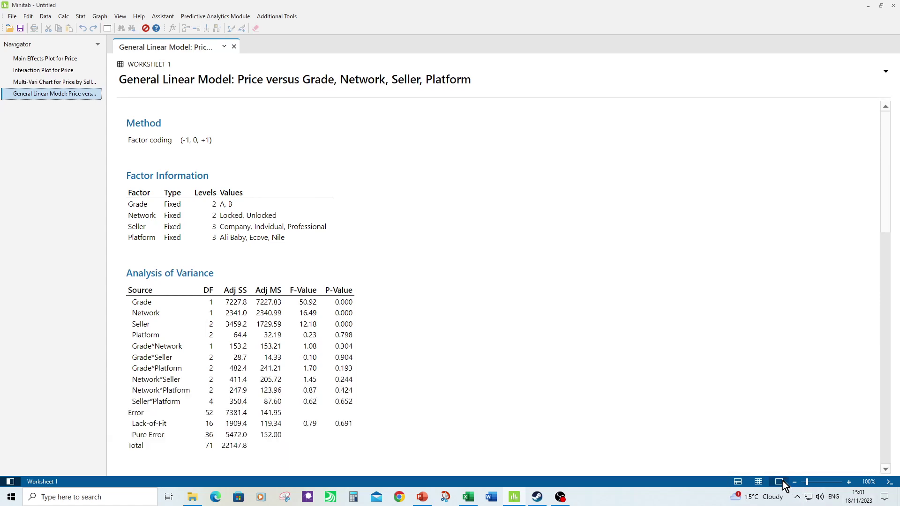
pyautogui.scroll(-3, 469, 284)
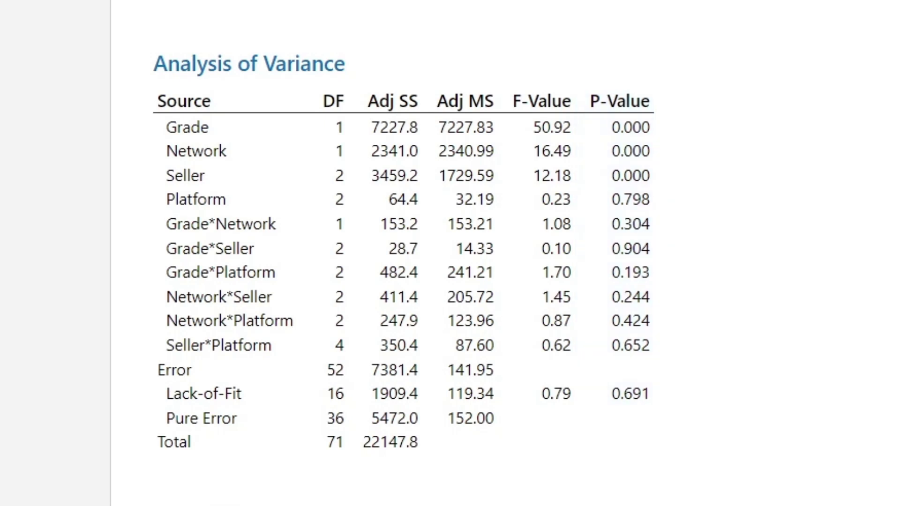
# Refit the GLM with main-effects-only terms, removing all two-way interactions.
pyautogui.hotkey('ctrl', 'e')
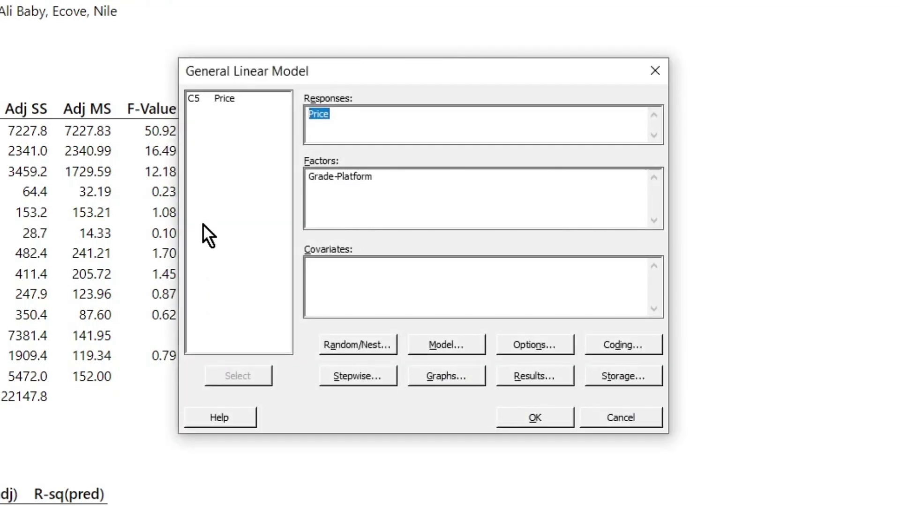
pyautogui.click(472, 338)
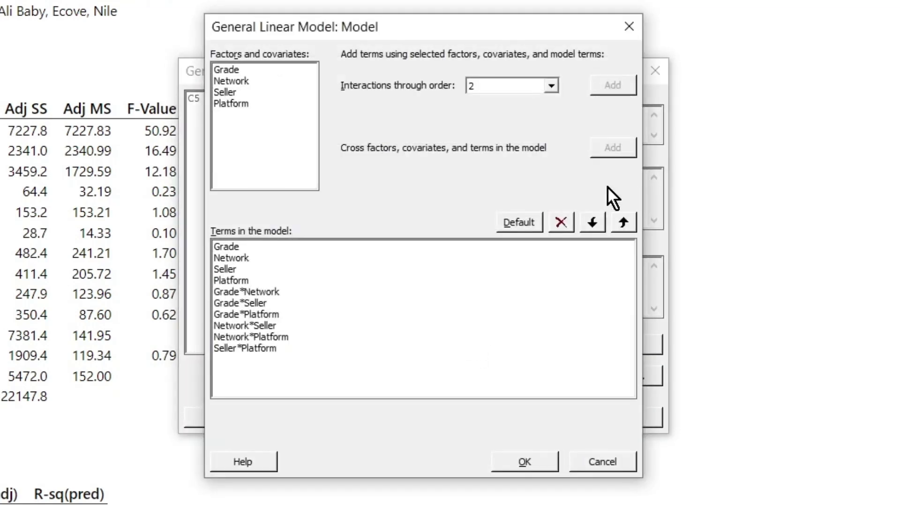
pyautogui.click(520, 222)
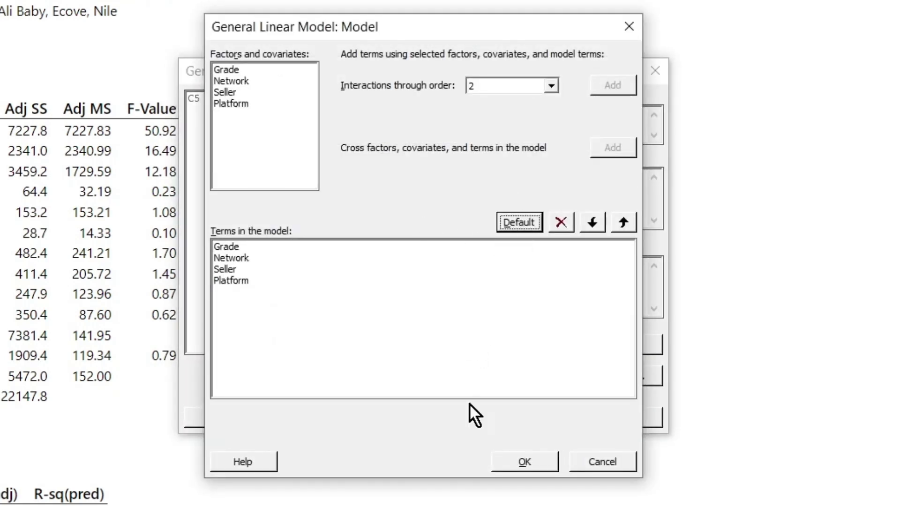
pyautogui.click(530, 462)
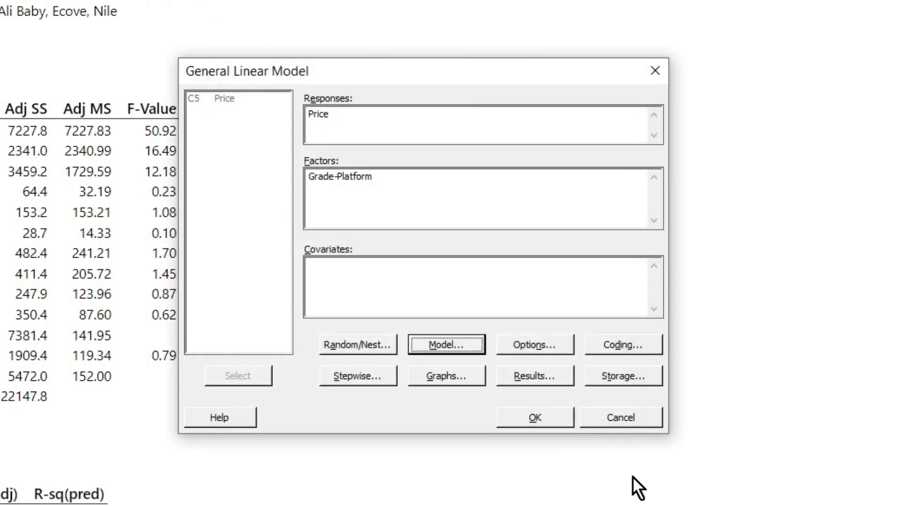
pyautogui.click(541, 419)
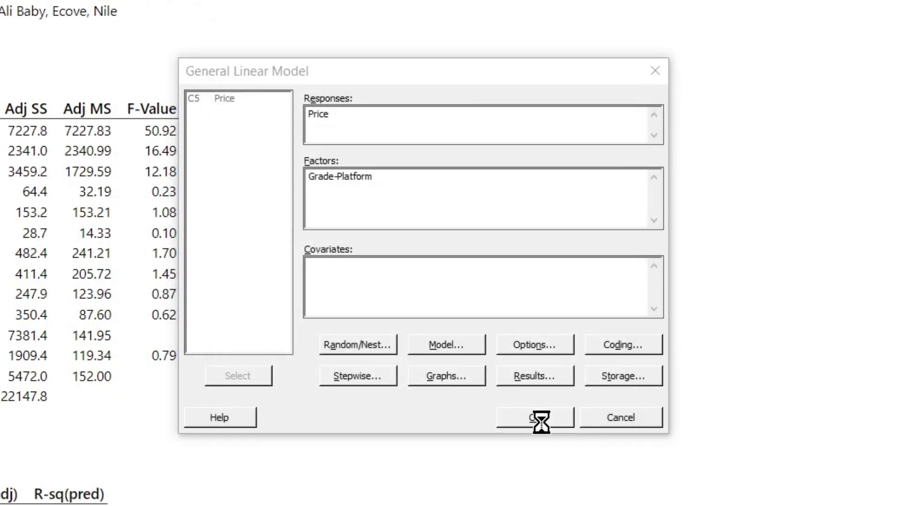
# Review the refit (Platform P 0.794, R-sq 59.11%) and reopen the last GLM dialog.
pyautogui.scroll(-5, 478, 253)
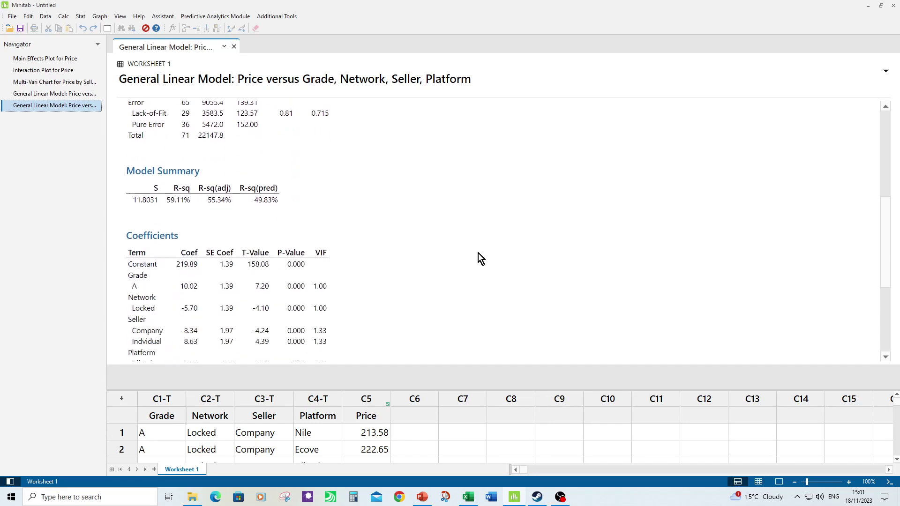
pyautogui.scroll(1, 479, 253)
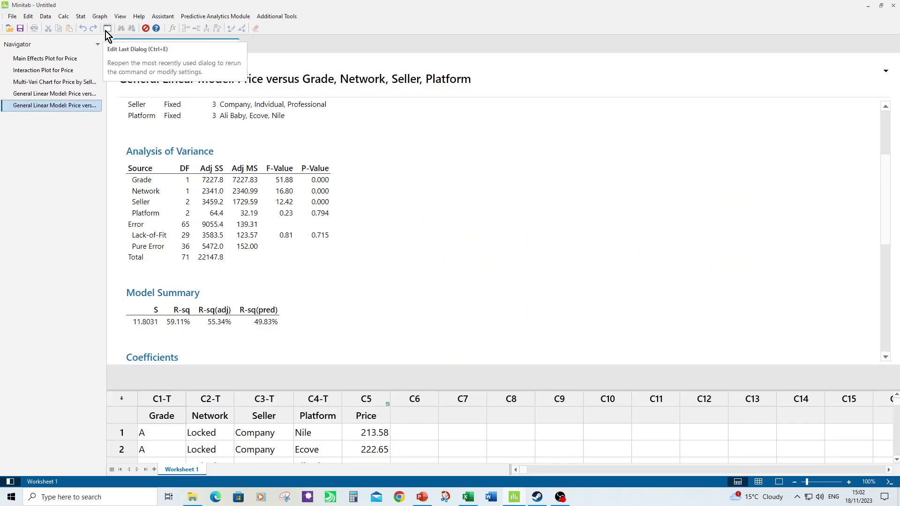
pyautogui.click(108, 28)
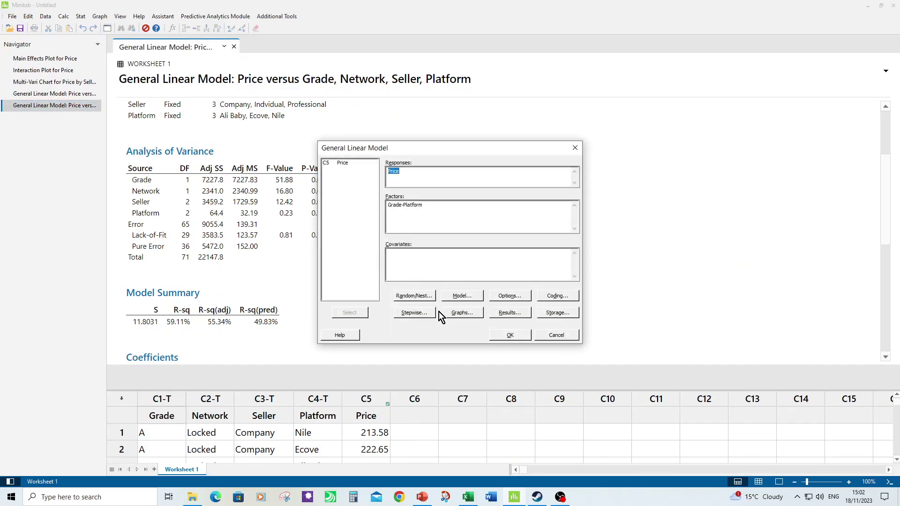
# Replace the factors Grade–Platform with Grade, Network and Seller and confirm the model terms.
pyautogui.moveTo(437, 207); pyautogui.dragTo(325, 208)
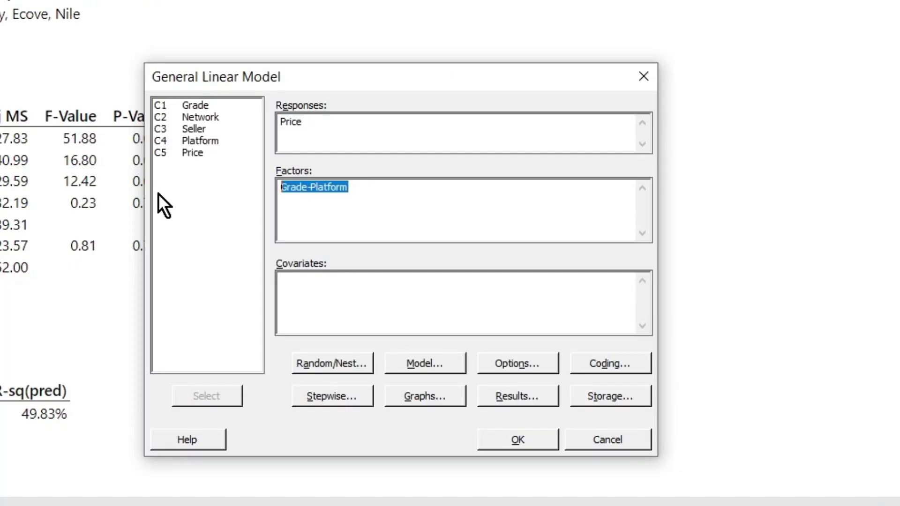
pyautogui.press('Delete')
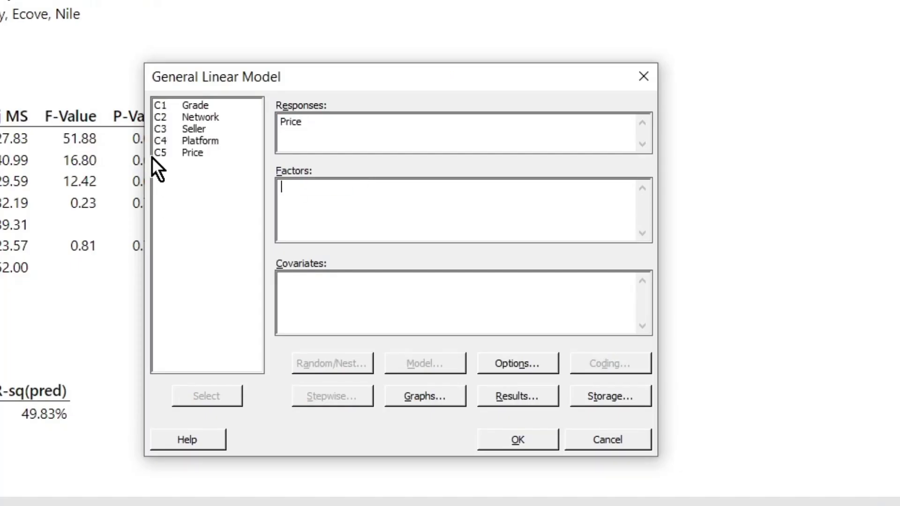
pyautogui.doubleClick(206, 105)
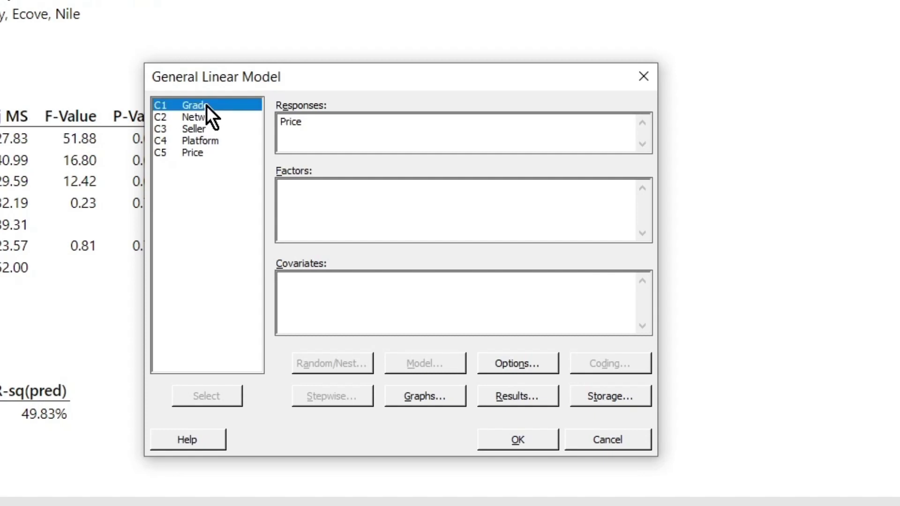
pyautogui.doubleClick(211, 119)
pyautogui.doubleClick(210, 131)
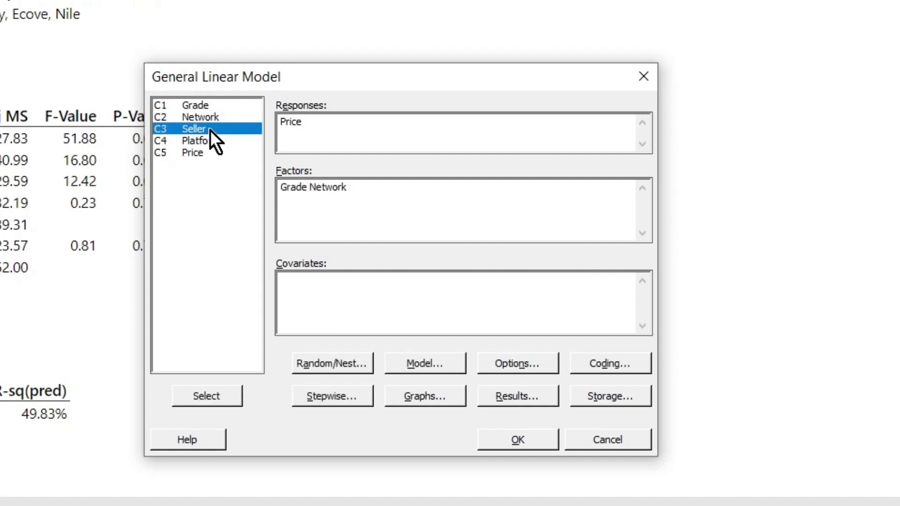
pyautogui.click(454, 358)
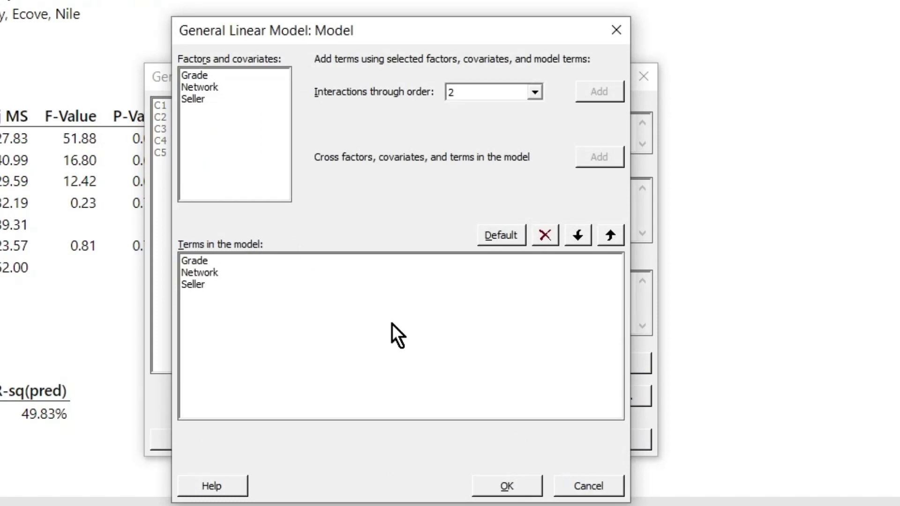
pyautogui.click(529, 479)
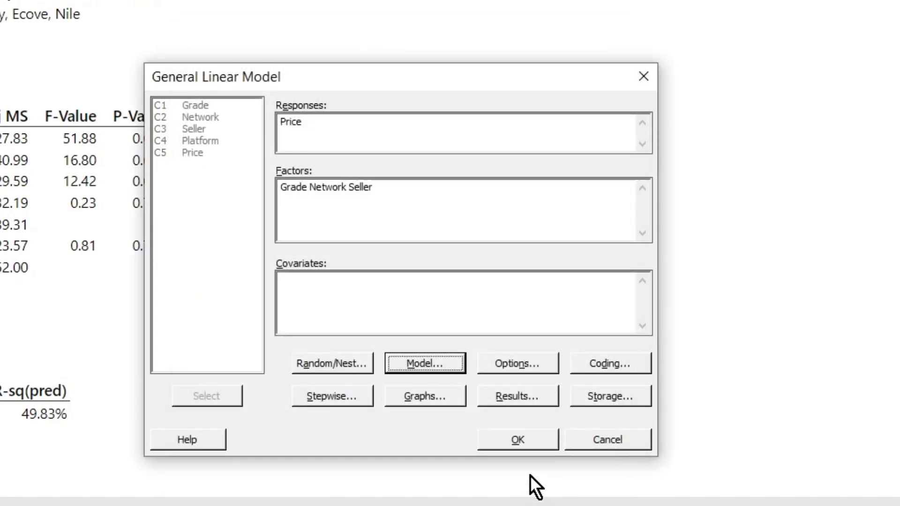
# Set residual plots to Four in one, keep Default coefficients, and run the model.
pyautogui.click(421, 396)
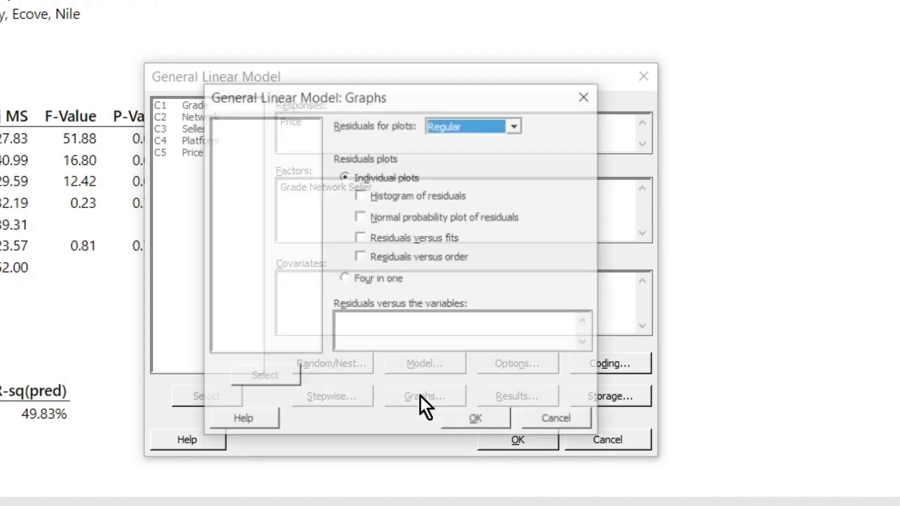
pyautogui.click(367, 280)
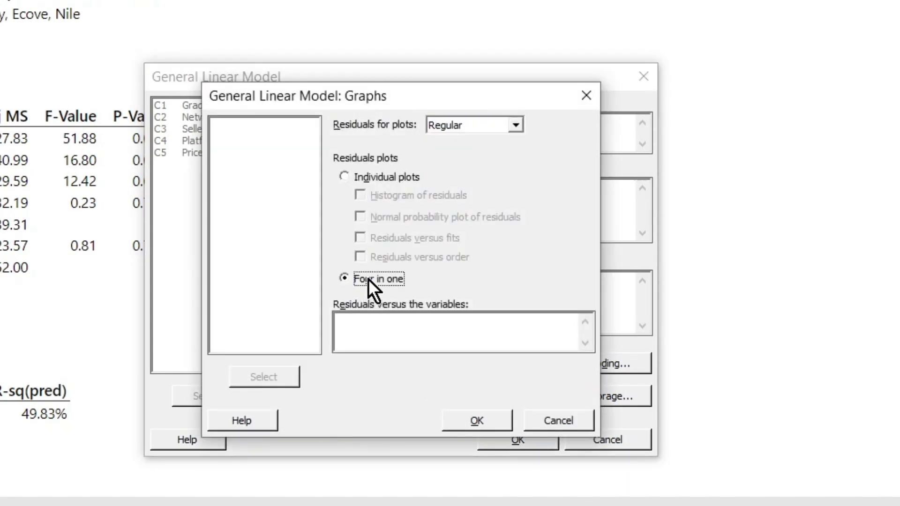
pyautogui.click(477, 417)
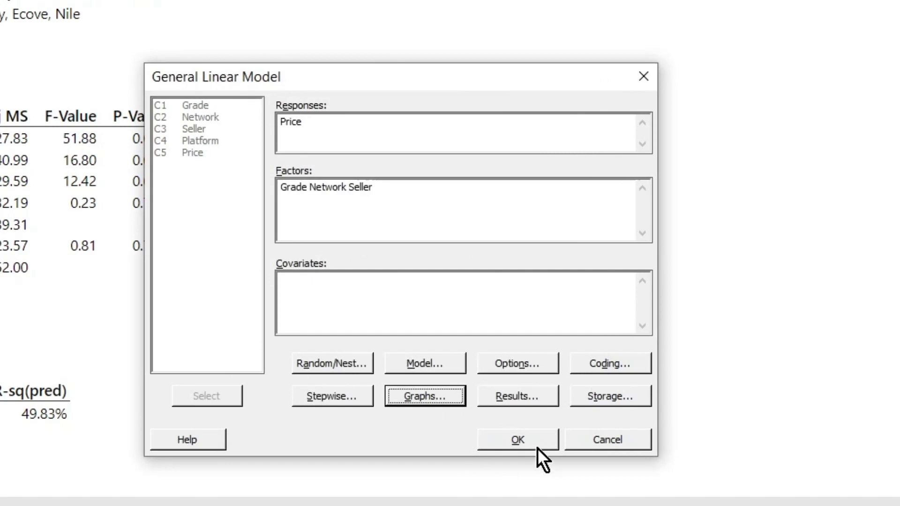
pyautogui.click(523, 395)
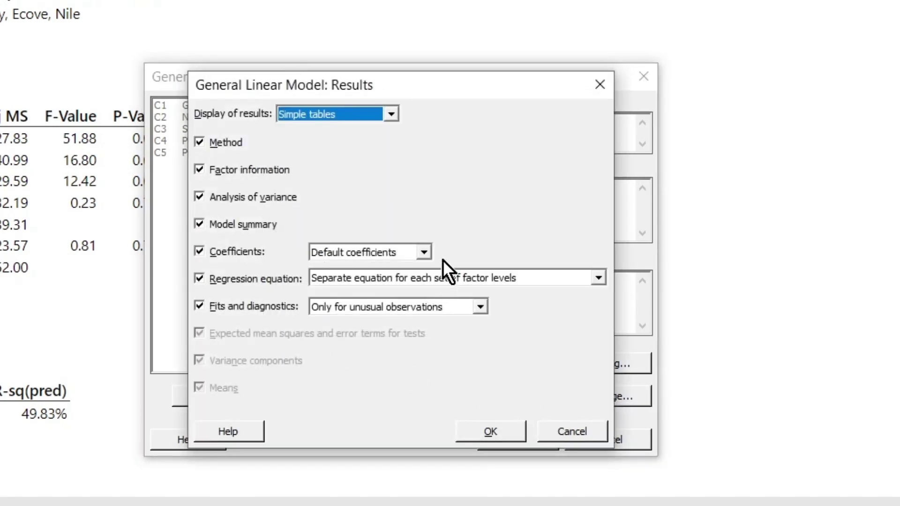
pyautogui.click(424, 253)
pyautogui.click(401, 288)
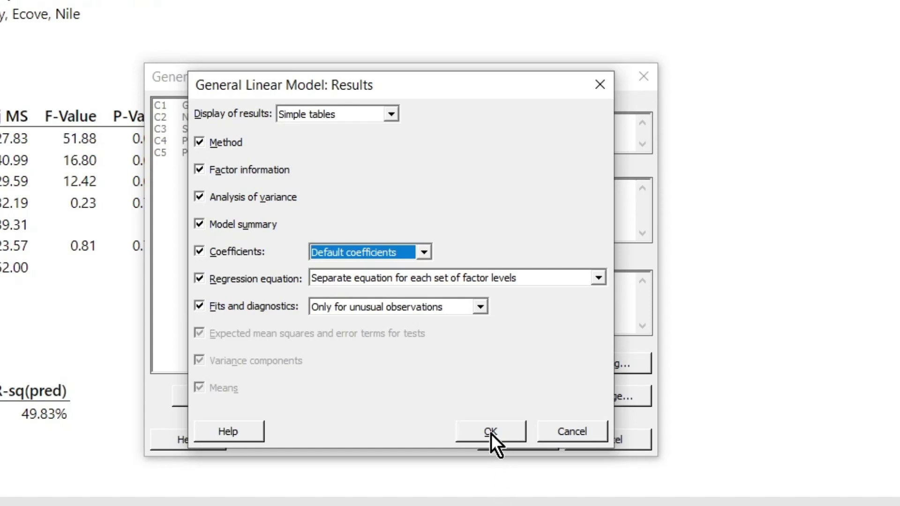
pyautogui.click(479, 429)
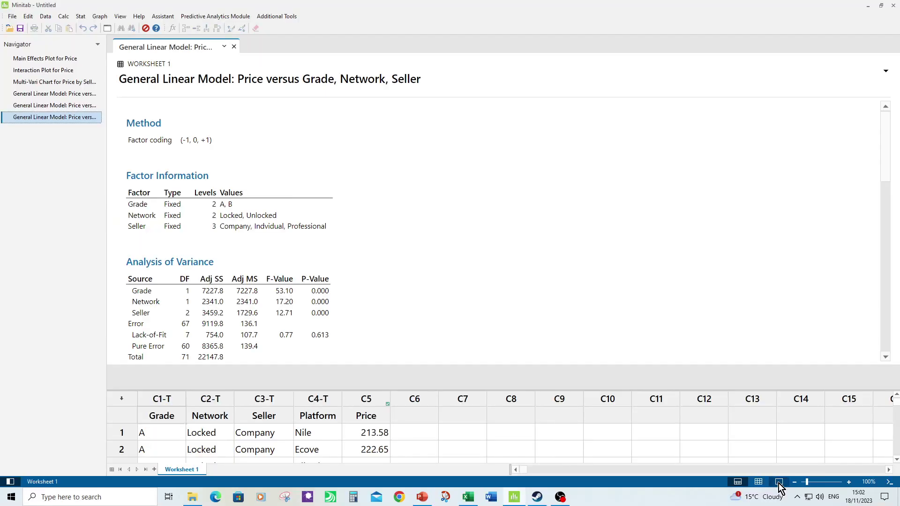
# Switch to output-only view and scroll to the four-in-one Residual Plots for Price.
pyautogui.click(779, 482)
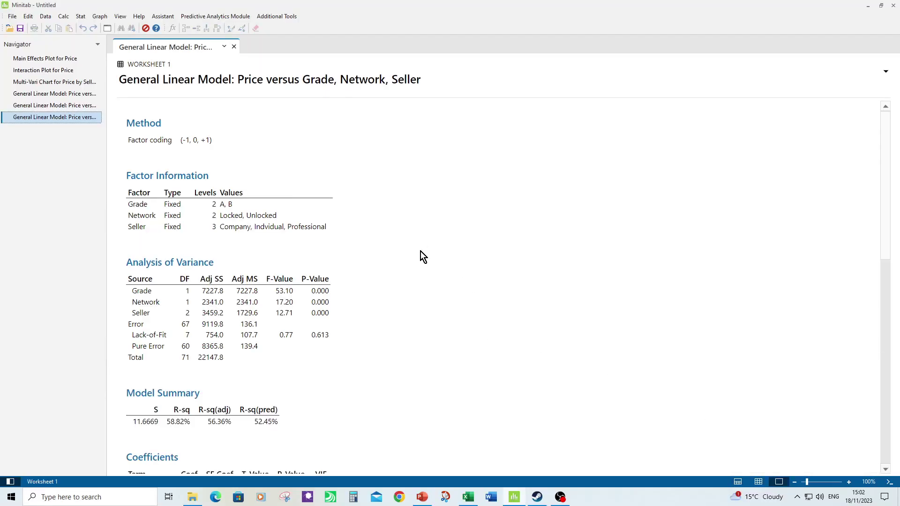
pyautogui.scroll(-2, 421, 251)
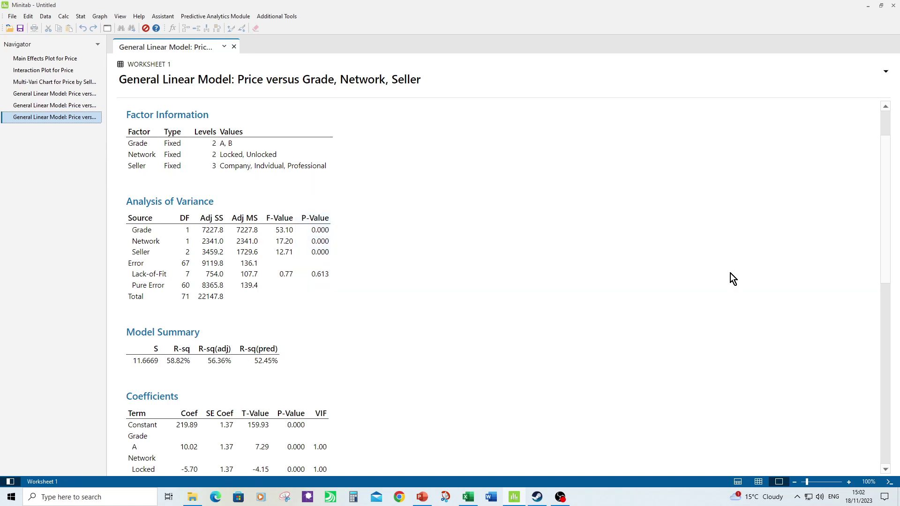
pyautogui.scroll(-4, 477, 305)
pyautogui.scroll(-4, 467, 303)
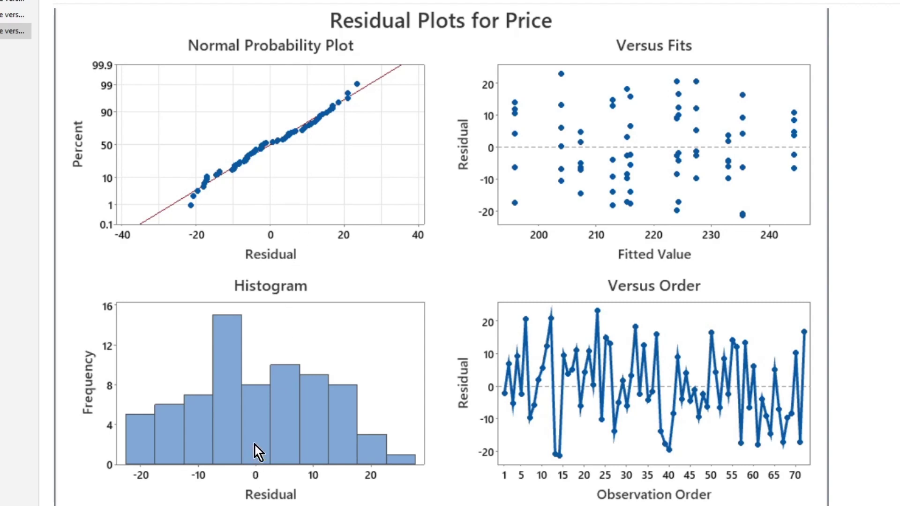
pyautogui.moveTo(254, 446)
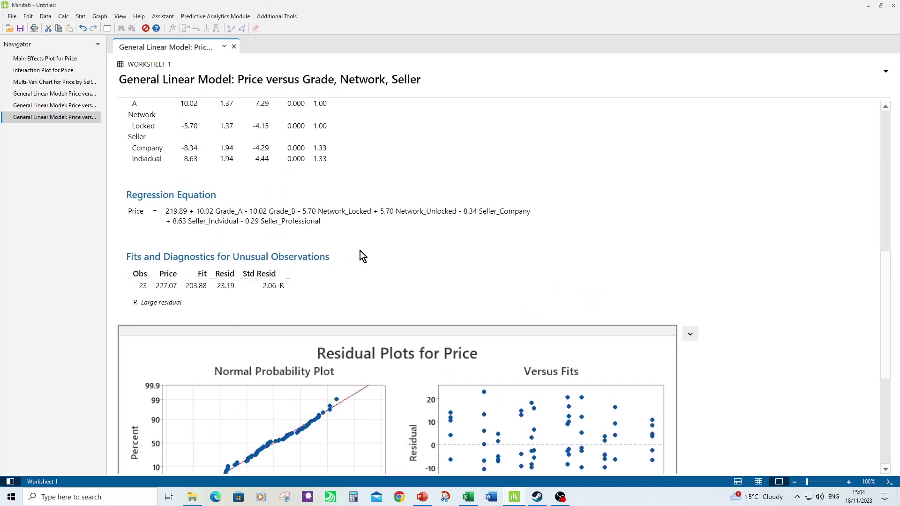
pyautogui.scroll(10, 383, 258)
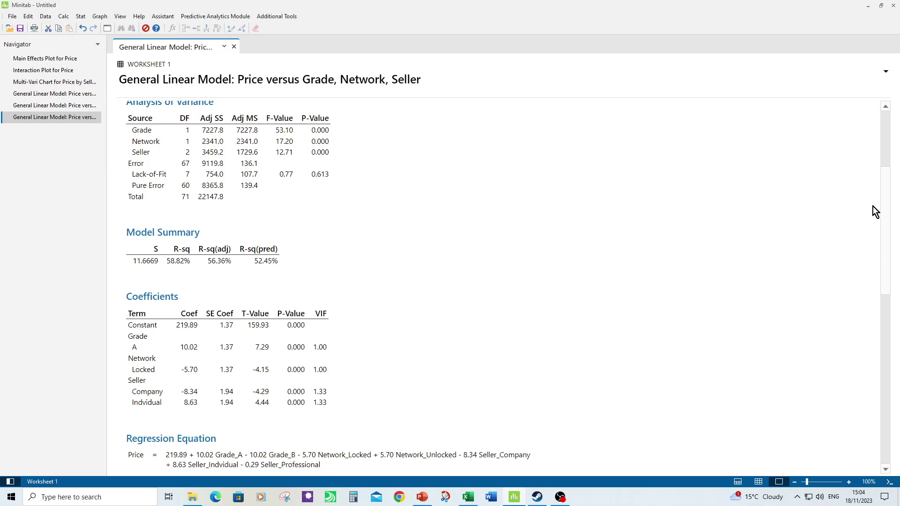
pyautogui.scroll(-3, 511, 292)
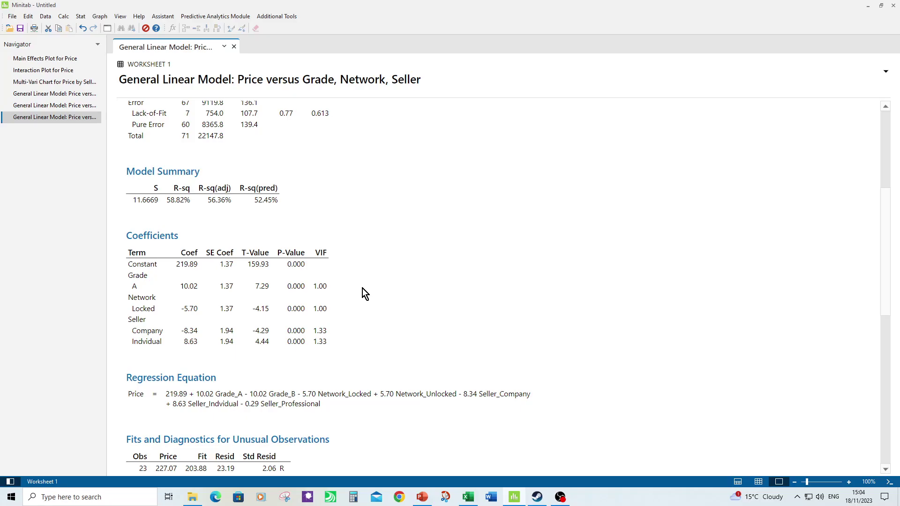
pyautogui.click(63, 60)
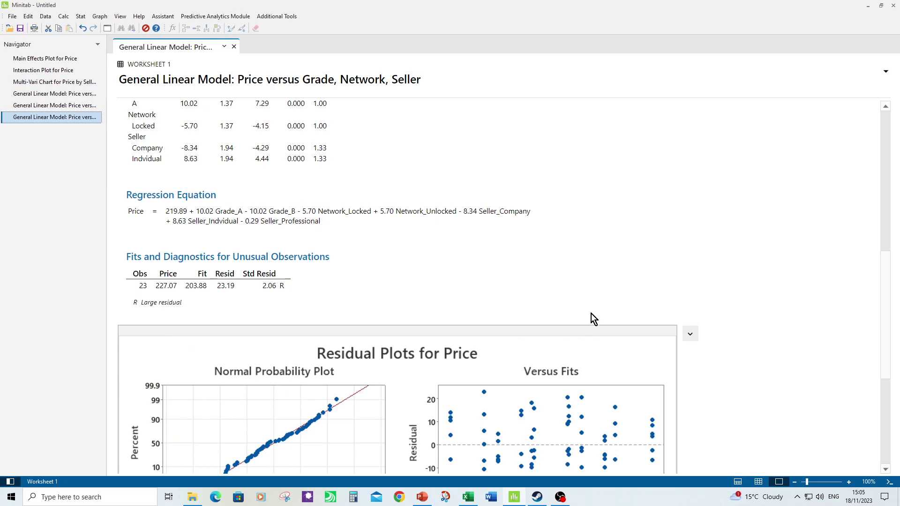
pyautogui.tripleClick(476, 217)
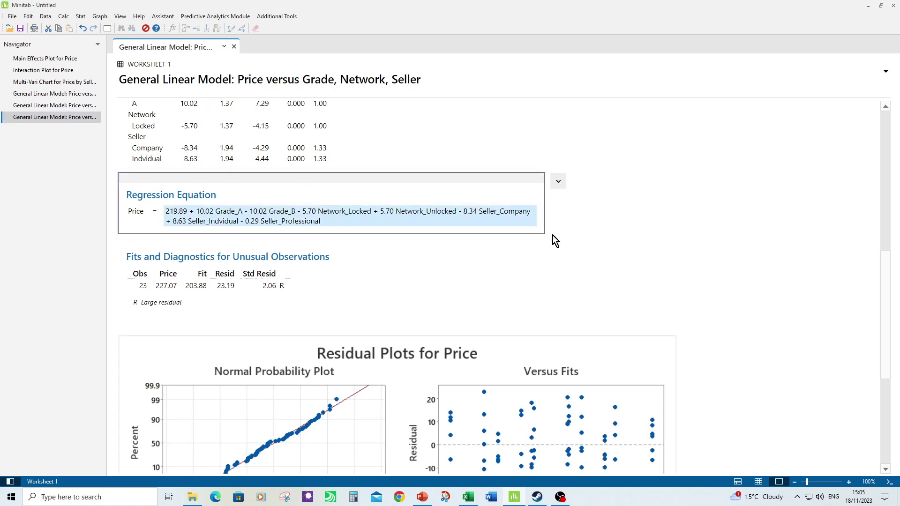